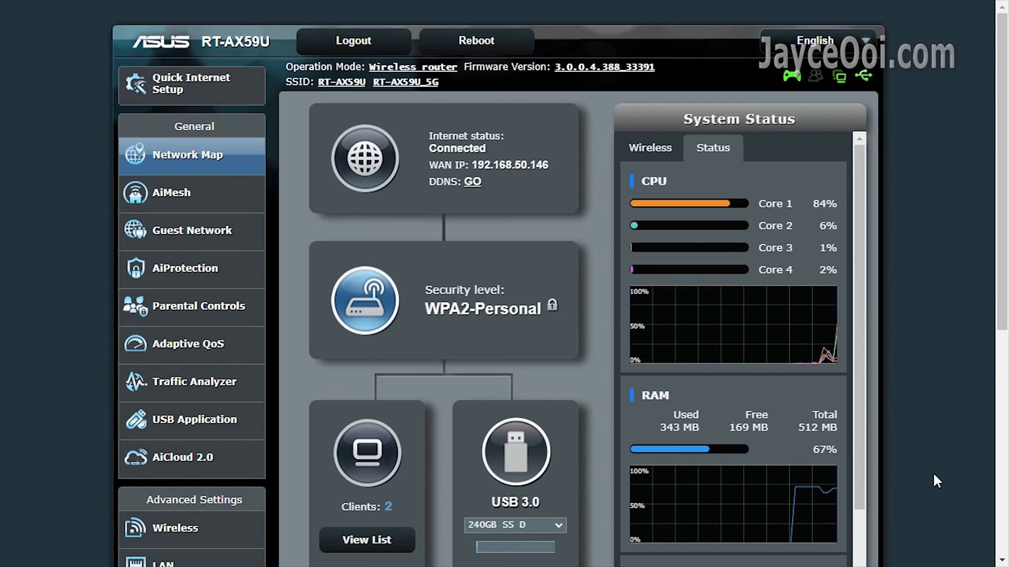
Scroll through the Network Map overview
{"action": "scroll", "coordinate": [933, 476], "scroll_direction": "down", "scroll_amount": 5}
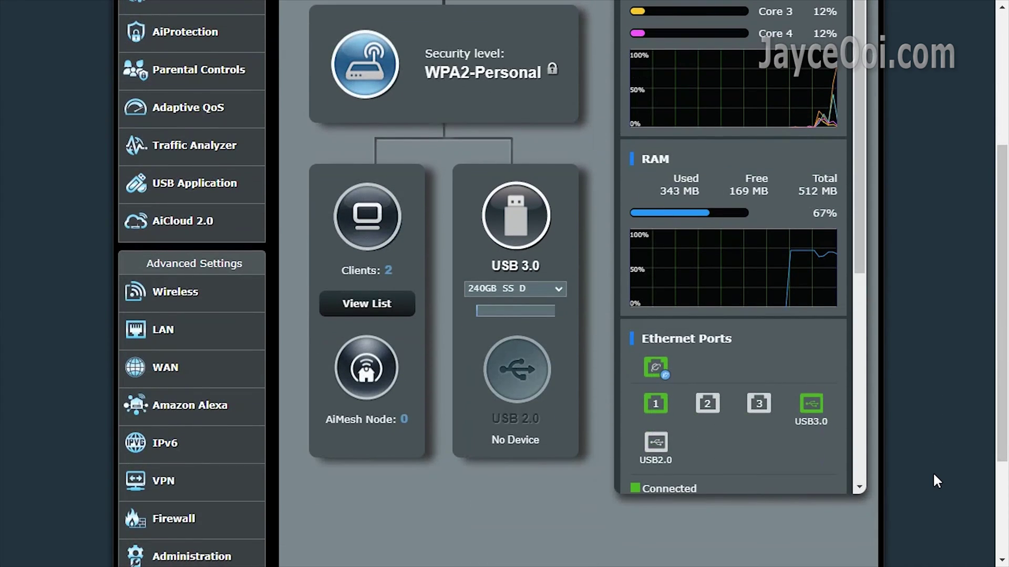
{"action": "scroll", "coordinate": [934, 475], "scroll_direction": "down", "scroll_amount": 3}
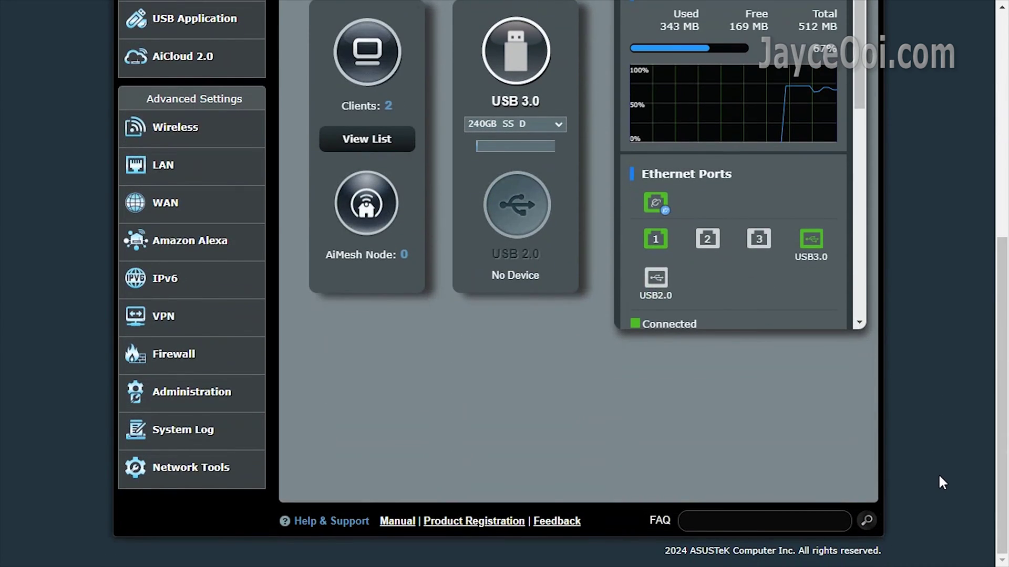
{"action": "scroll", "coordinate": [943, 479], "scroll_direction": "up", "scroll_amount": 8}
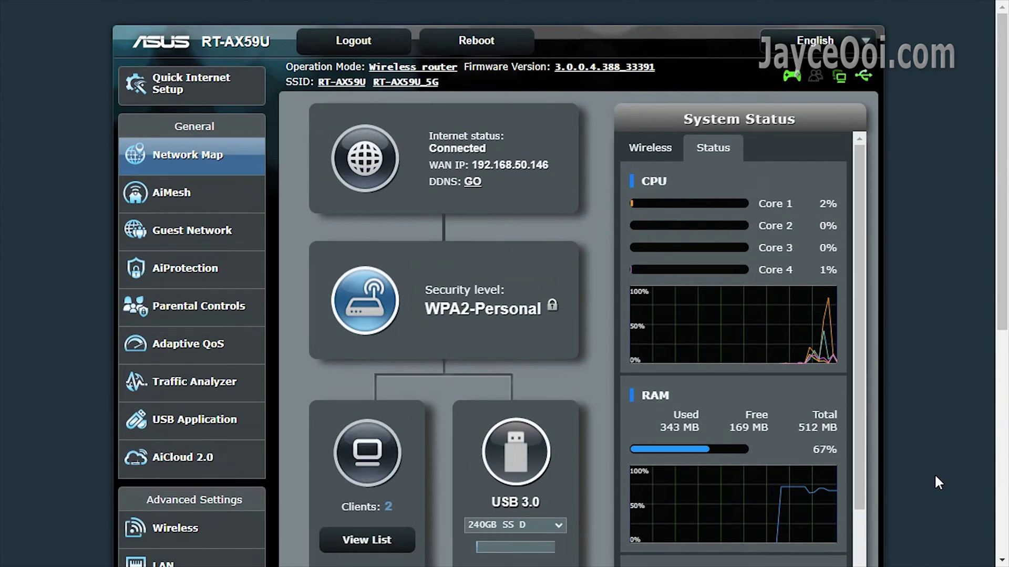
Show the RT-AX59U node's AiMesh network details: WAN via Automatic IP, port status and fronthaul rates
{"action": "left_click", "coordinate": [244, 198]}
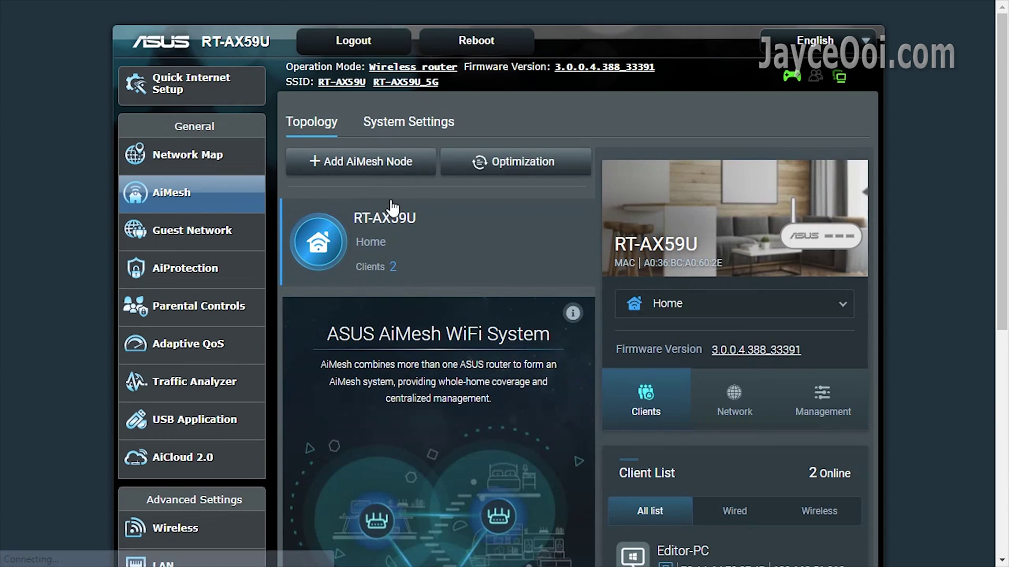
{"action": "left_click", "coordinate": [733, 415]}
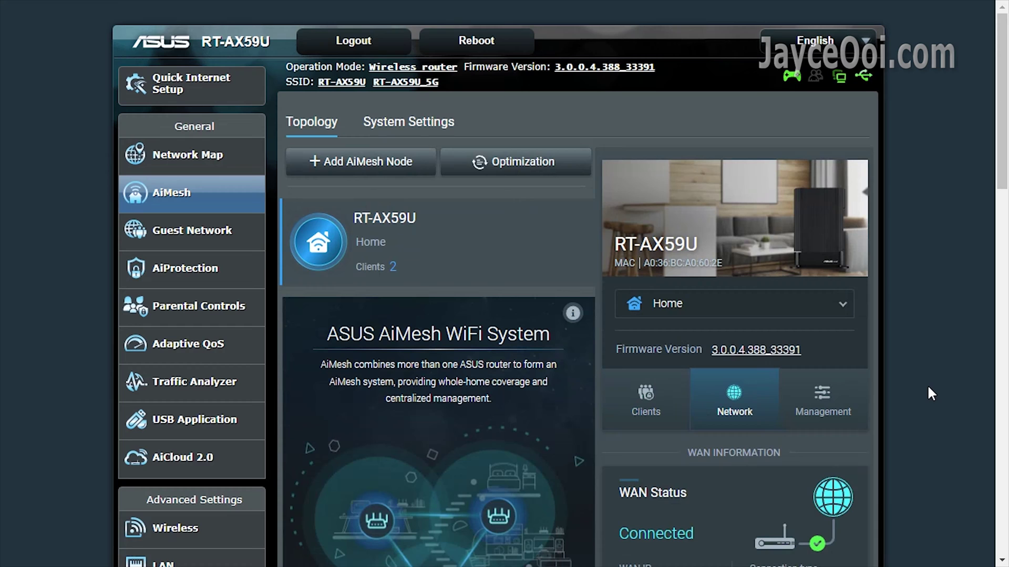
{"action": "scroll", "coordinate": [927, 387], "scroll_direction": "down", "scroll_amount": 3}
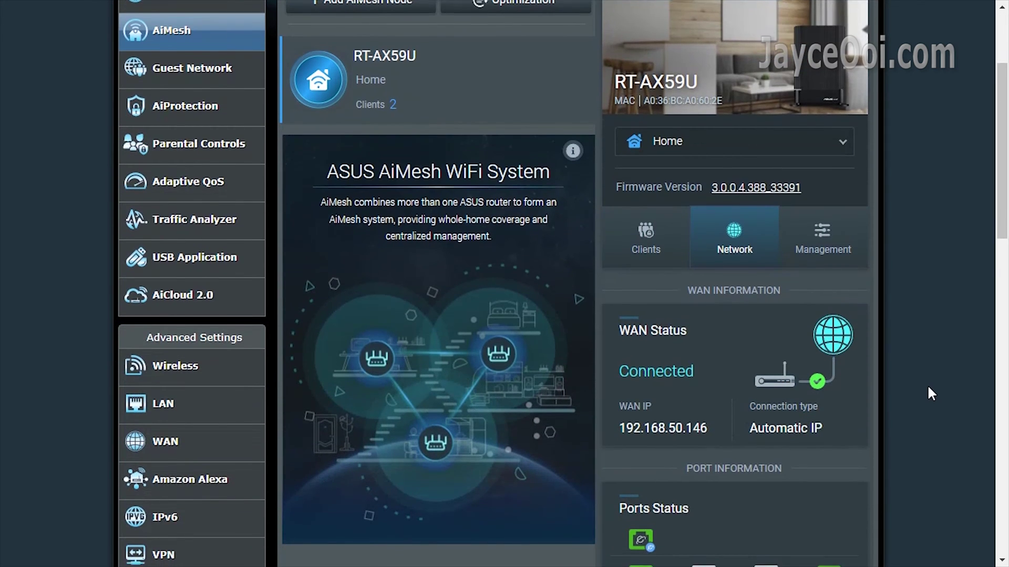
{"action": "scroll", "coordinate": [931, 394], "scroll_direction": "down", "scroll_amount": 7}
{"action": "scroll", "coordinate": [931, 394], "scroll_direction": "down", "scroll_amount": 7}
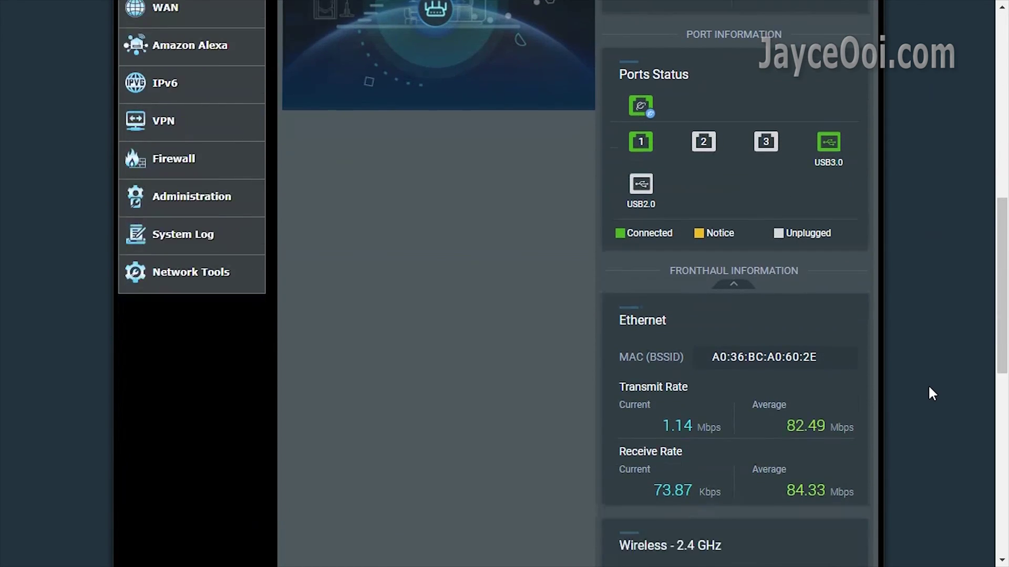
{"action": "scroll", "coordinate": [930, 387], "scroll_direction": "up", "scroll_amount": 18}
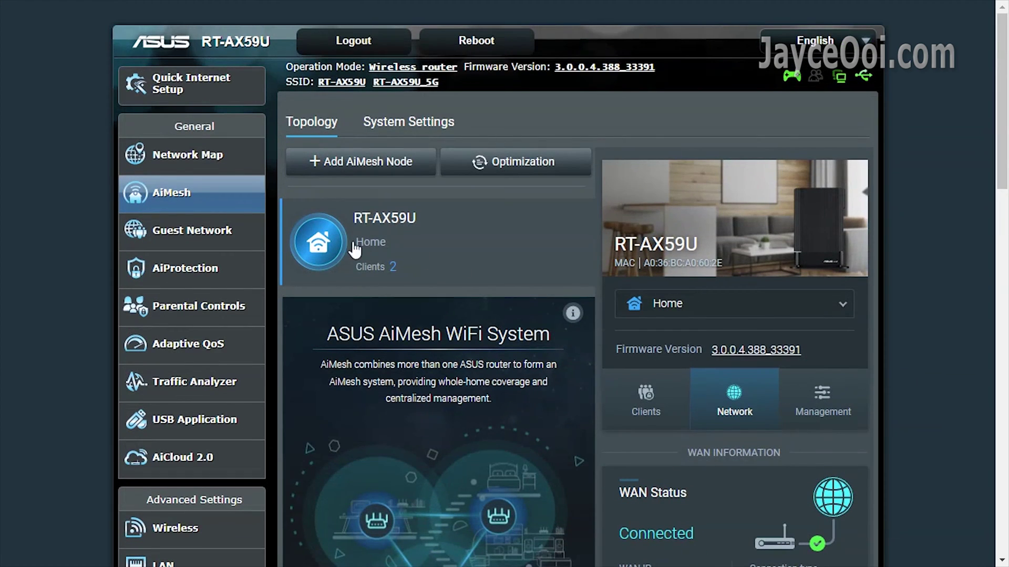
Look over the AiProtection security page
{"action": "left_click", "coordinate": [243, 269]}
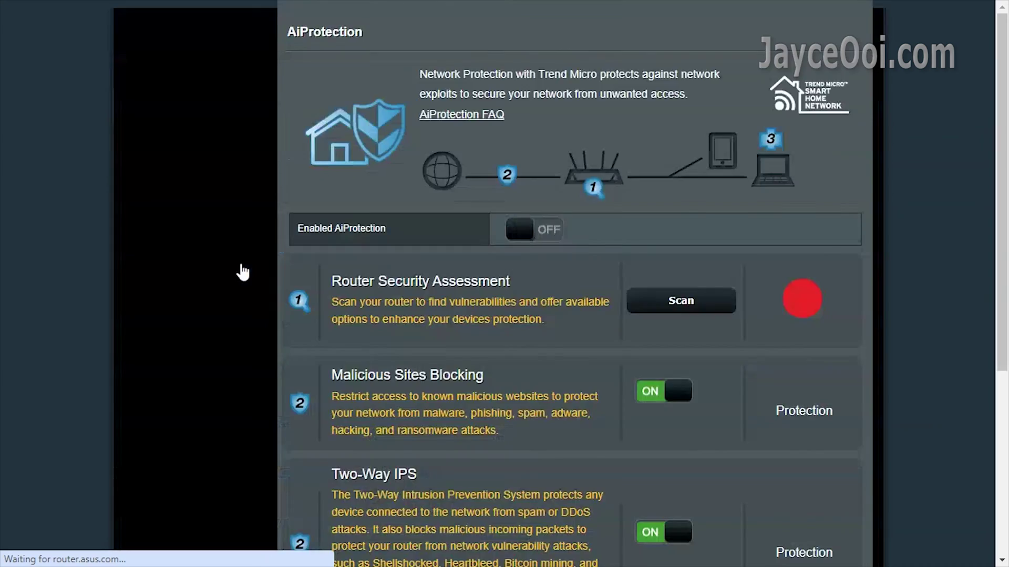
{"action": "scroll", "coordinate": [292, 269], "scroll_direction": "down", "scroll_amount": 6}
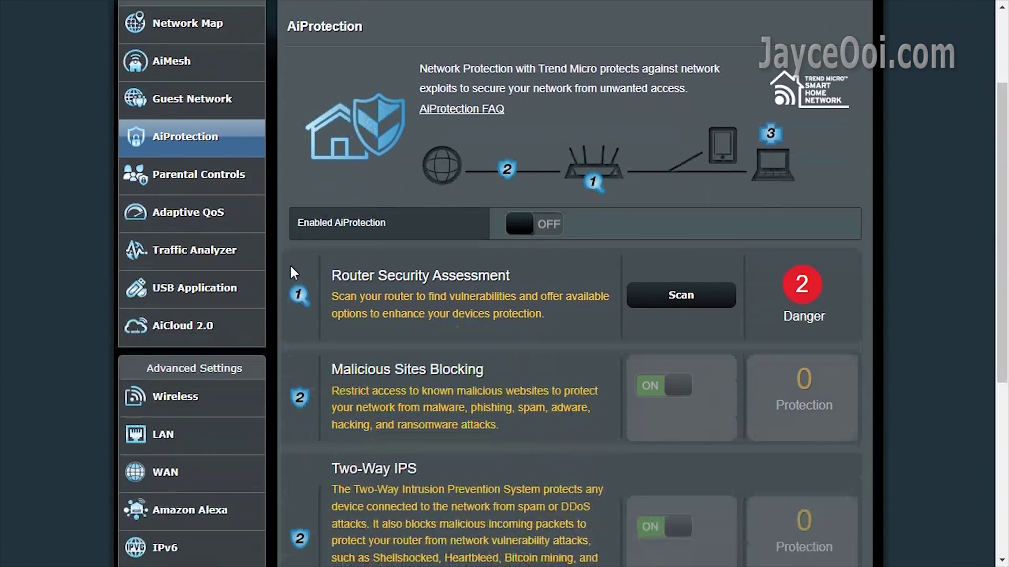
{"action": "scroll", "coordinate": [291, 267], "scroll_direction": "down", "scroll_amount": 3}
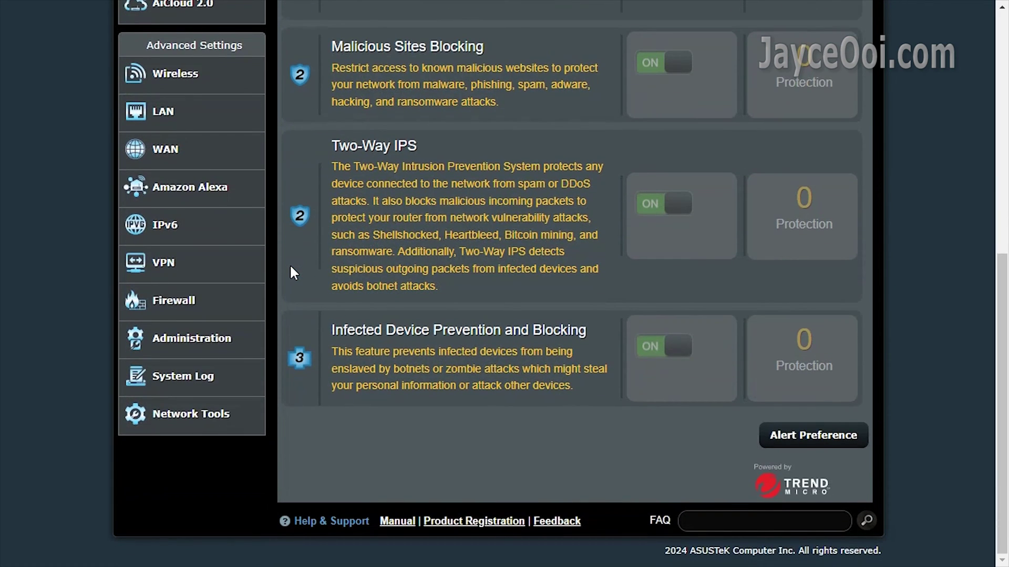
{"action": "scroll", "coordinate": [292, 271], "scroll_direction": "up", "scroll_amount": 9}
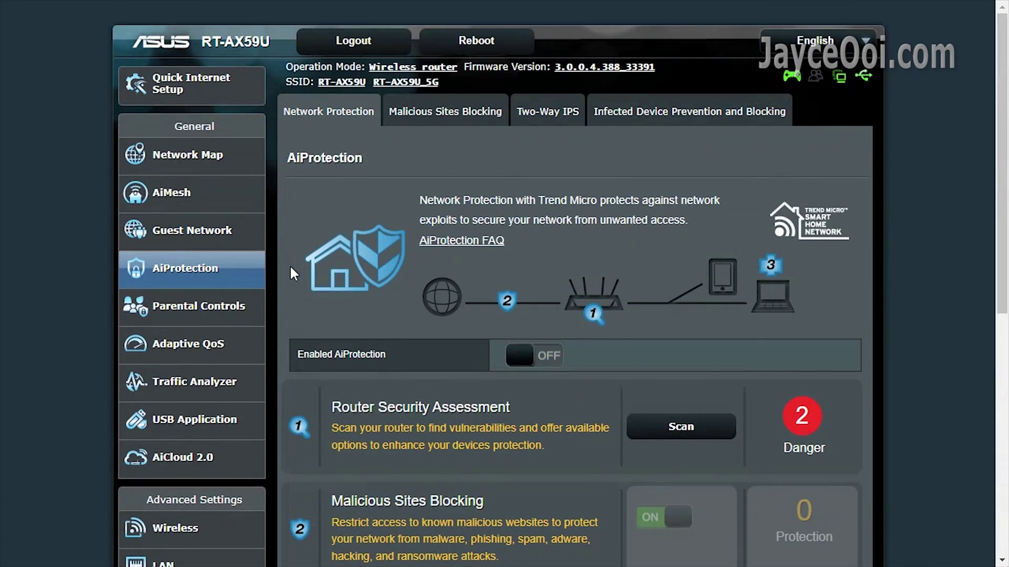
Turn Enable Time Scheduling ON in Parental Controls
{"action": "left_click", "coordinate": [256, 312]}
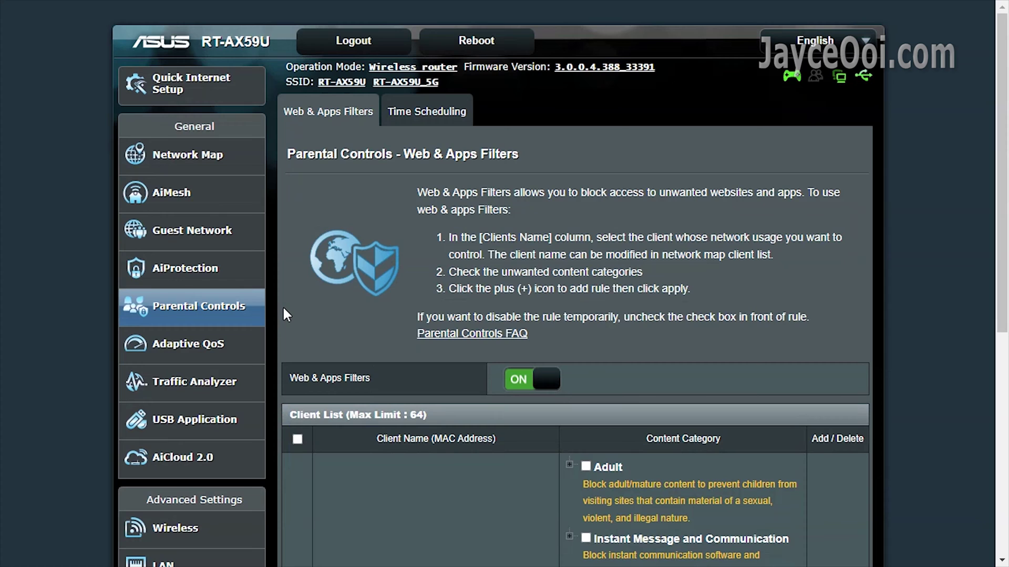
{"action": "scroll", "coordinate": [284, 310], "scroll_direction": "down", "scroll_amount": 7}
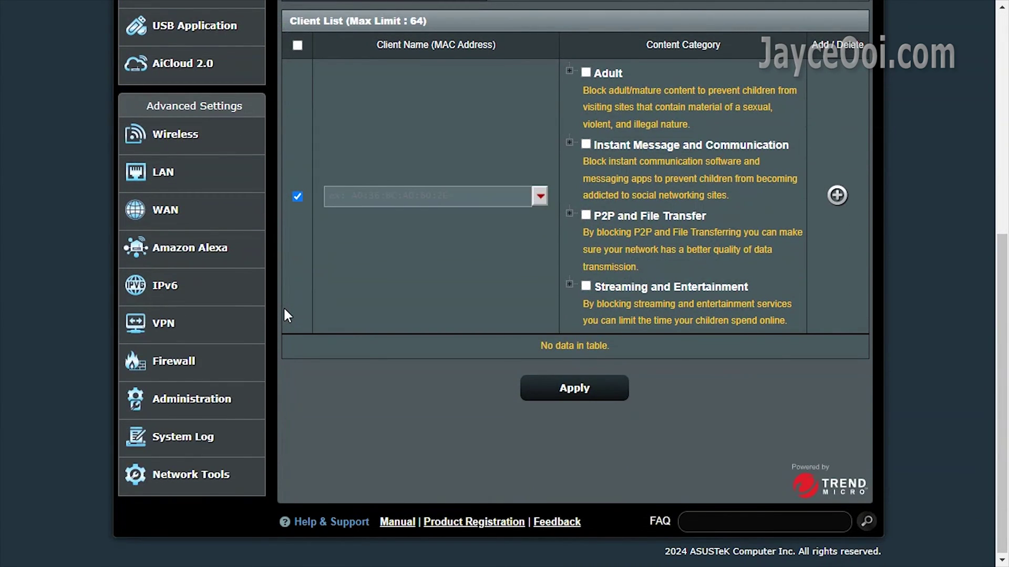
{"action": "scroll", "coordinate": [283, 309], "scroll_direction": "up", "scroll_amount": 7}
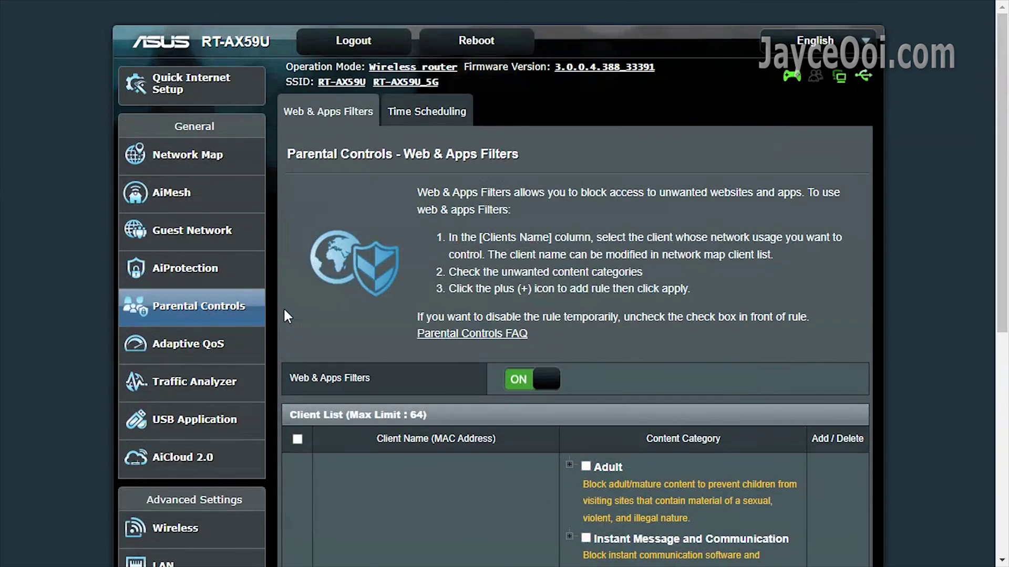
{"action": "left_click", "coordinate": [427, 119]}
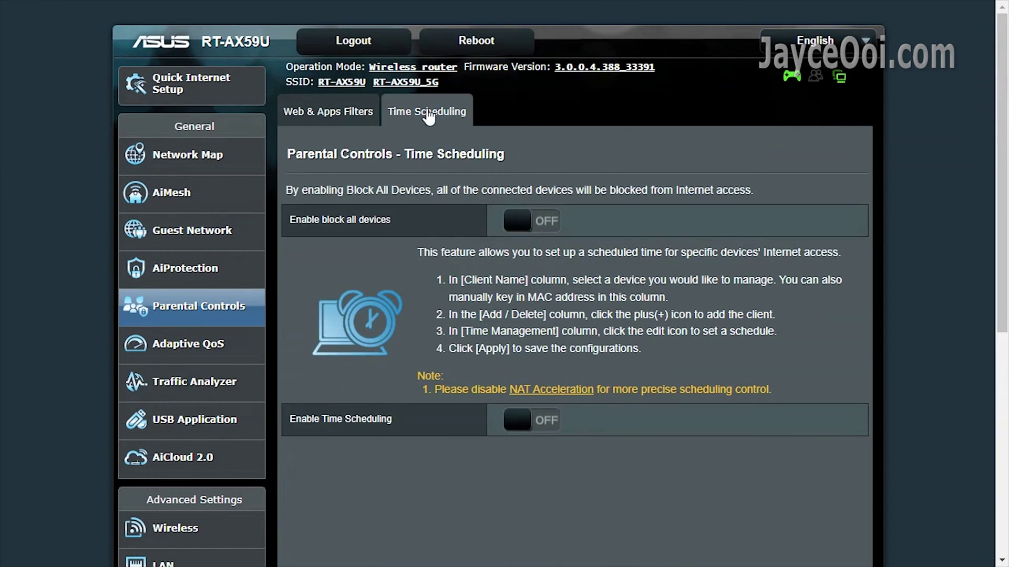
{"action": "left_click", "coordinate": [552, 426]}
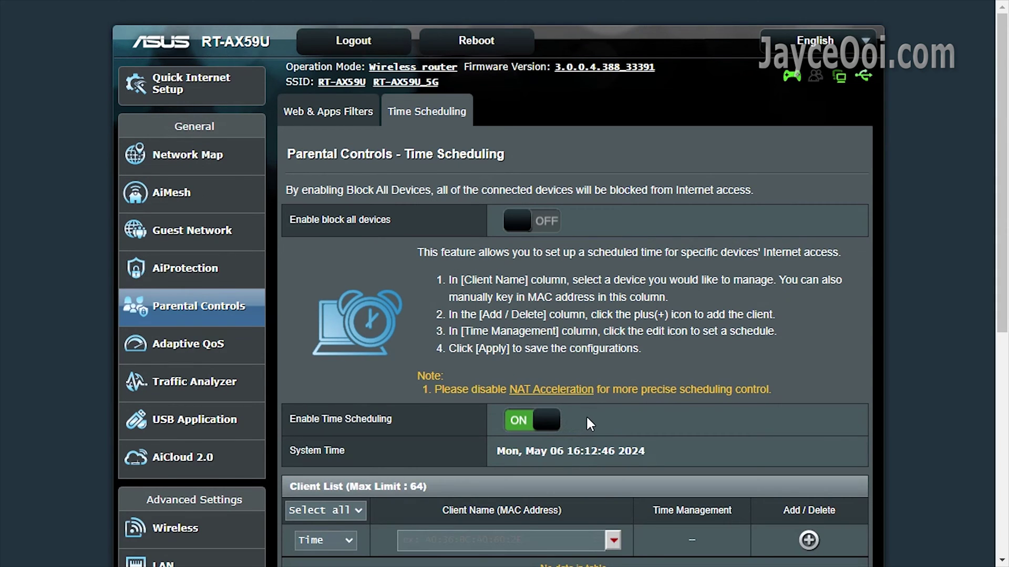
Review the Adaptive QoS bandwidth monitor and its QoS settings
{"action": "left_click", "coordinate": [232, 348]}
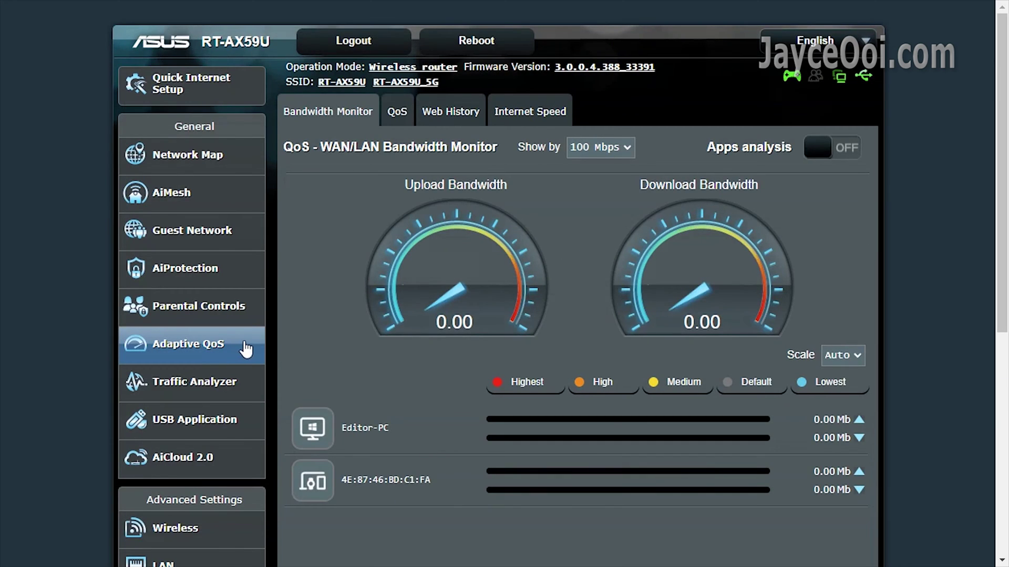
{"action": "left_click", "coordinate": [397, 112]}
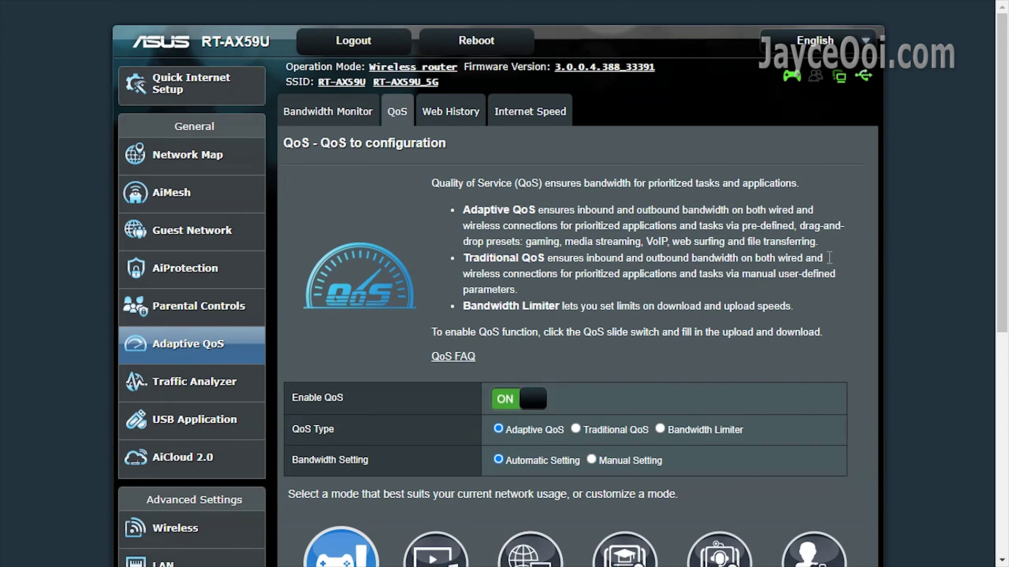
{"action": "scroll", "coordinate": [921, 277], "scroll_direction": "down", "scroll_amount": 3}
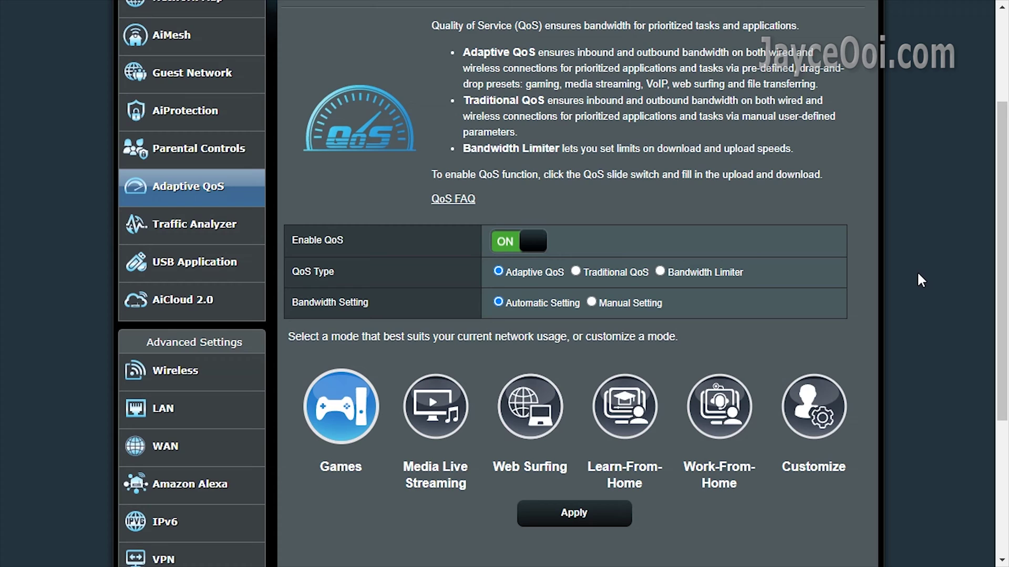
{"action": "scroll", "coordinate": [918, 274], "scroll_direction": "up", "scroll_amount": 3}
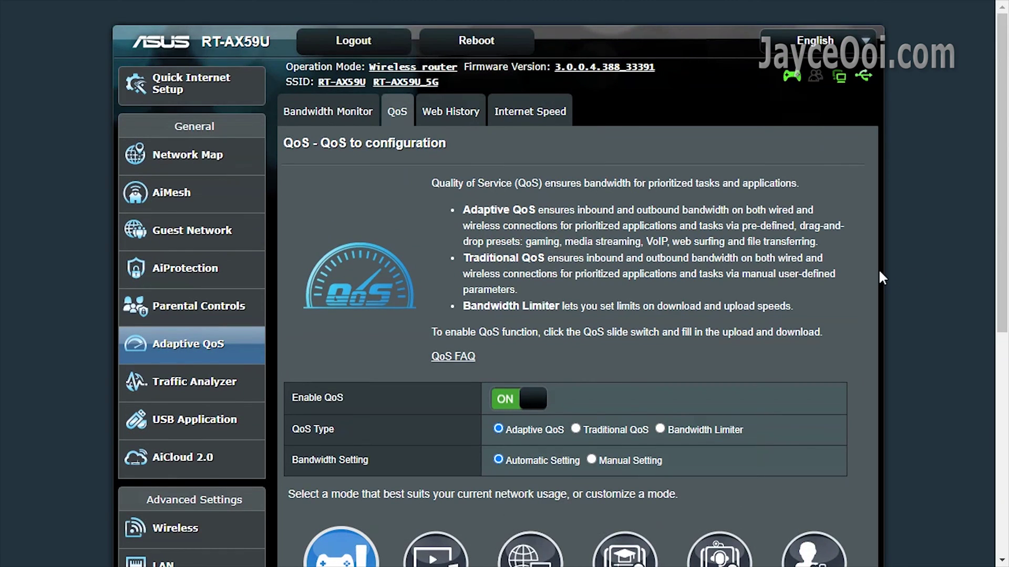
Look over the Traffic Analyzer statistics and the USB Application page
{"action": "left_click", "coordinate": [249, 384]}
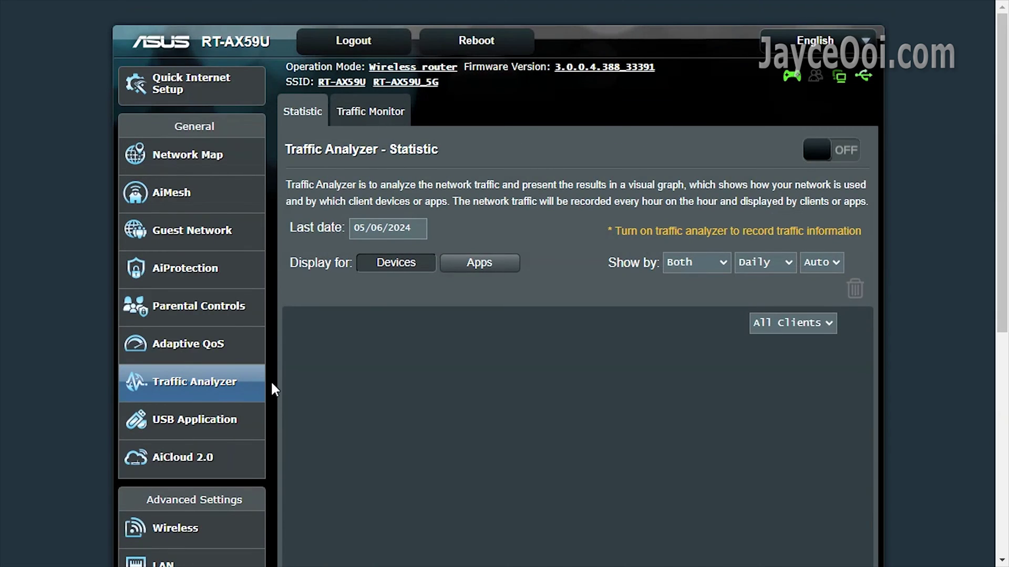
{"action": "left_click", "coordinate": [250, 430]}
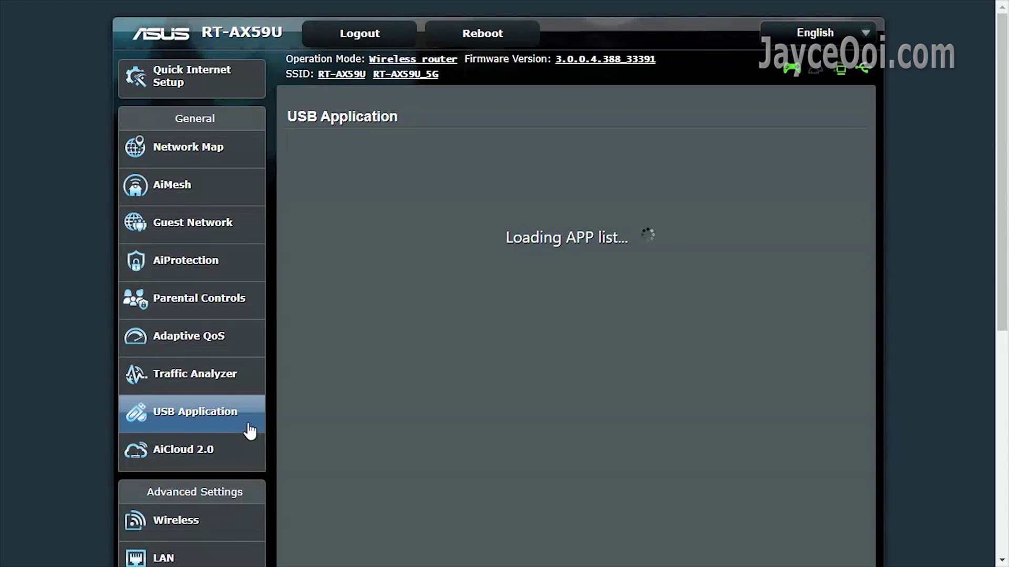
{"action": "scroll", "coordinate": [283, 415], "scroll_direction": "down", "scroll_amount": 3}
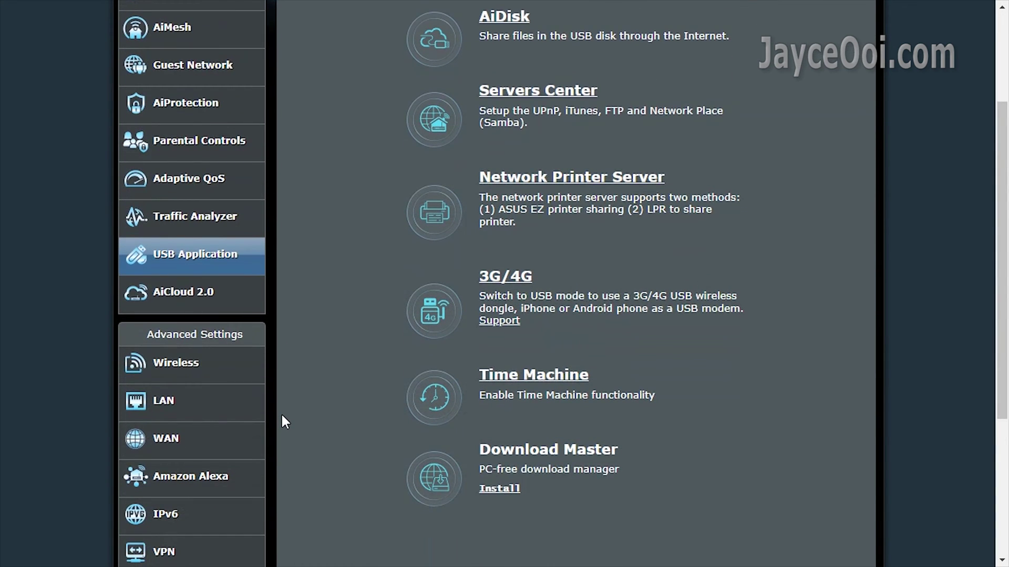
Browse AiCloud 2.0's Cloud Disk, Smart Access and AiCloud Sync options
{"action": "left_click", "coordinate": [249, 301]}
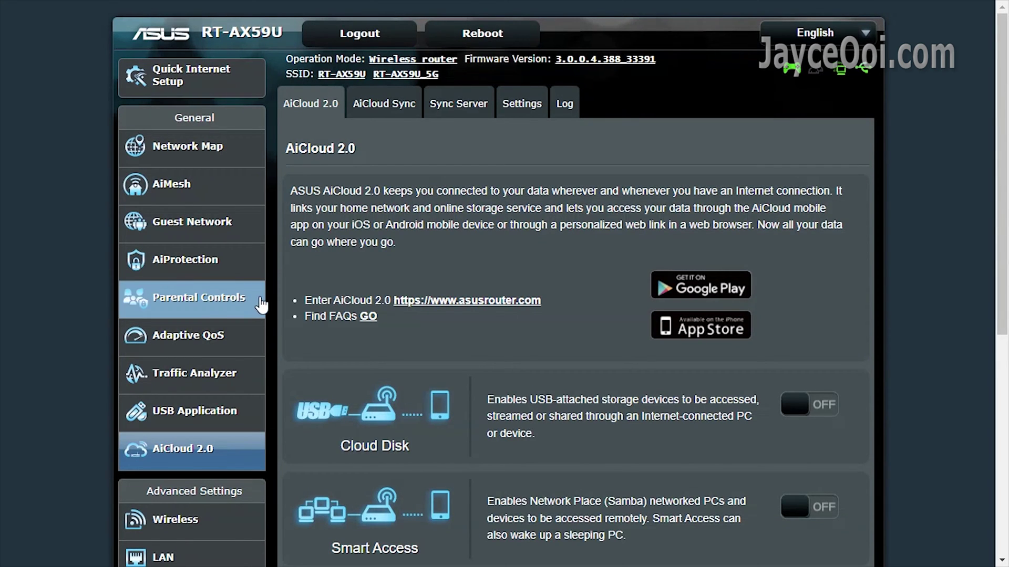
{"action": "scroll", "coordinate": [272, 302], "scroll_direction": "down", "scroll_amount": 5}
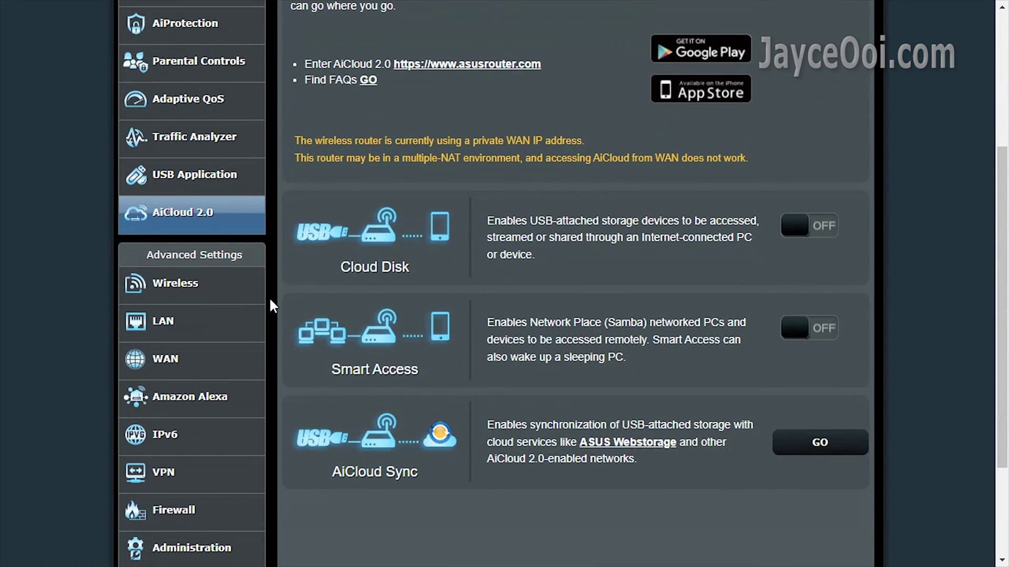
{"action": "scroll", "coordinate": [270, 302], "scroll_direction": "up", "scroll_amount": 5}
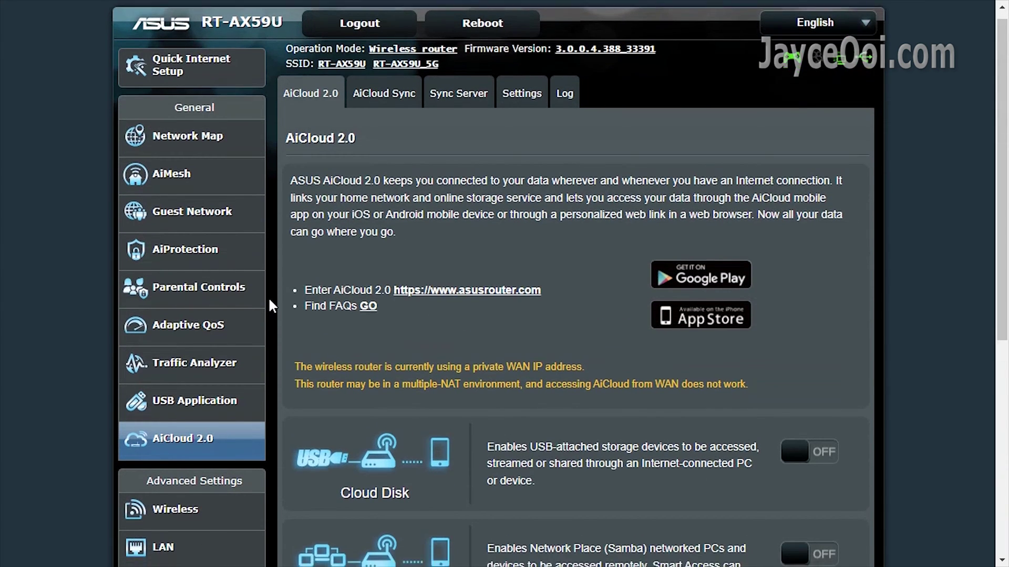
{"action": "scroll", "coordinate": [268, 298], "scroll_direction": "down", "scroll_amount": 5}
Switch Dual WAN on, keeping WAN as primary, USB as secondary and Fail Over mode
{"action": "left_click", "coordinate": [239, 367]}
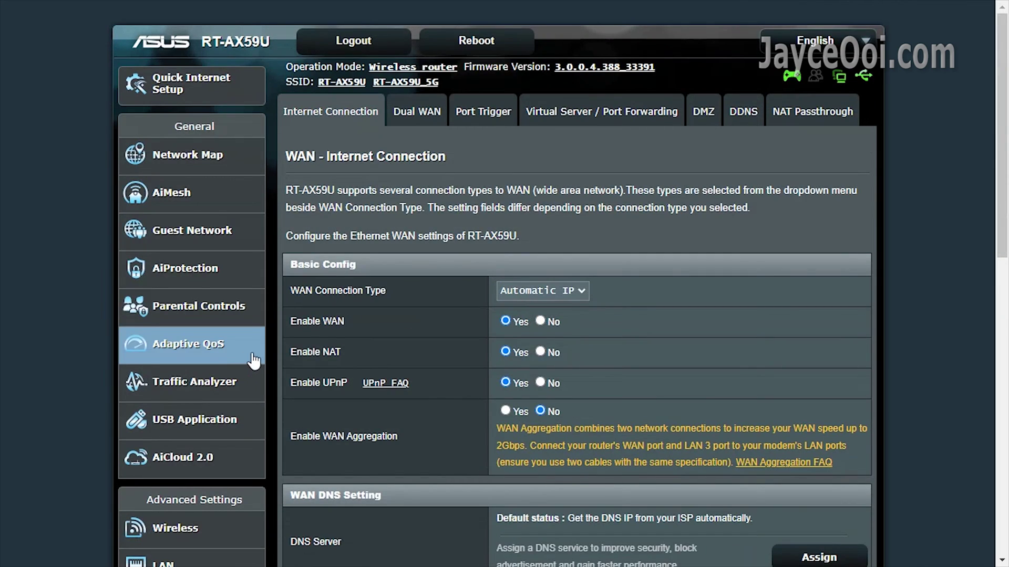
{"action": "left_click", "coordinate": [426, 126]}
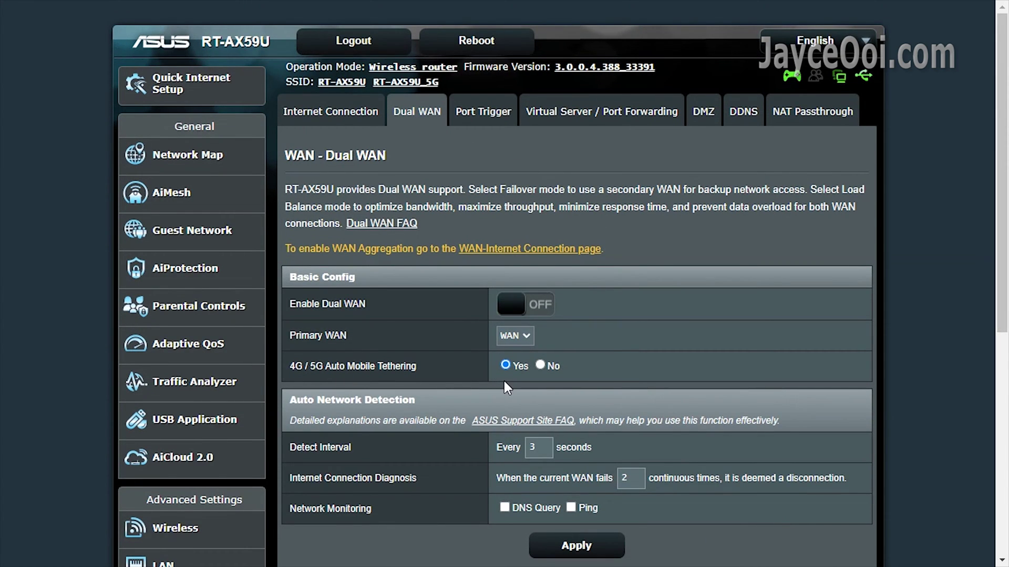
{"action": "left_click", "coordinate": [547, 306]}
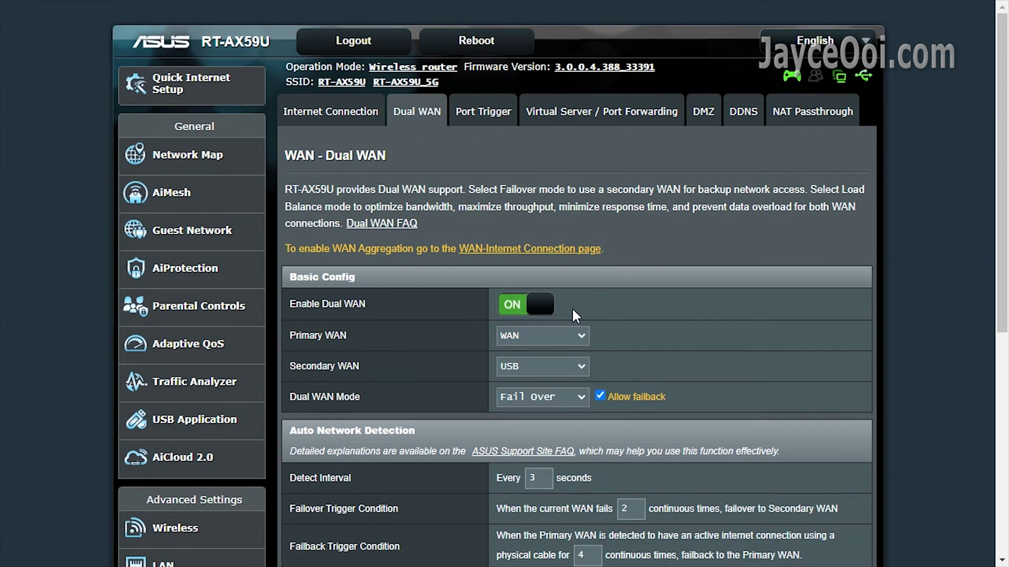
{"action": "left_click", "coordinate": [581, 336]}
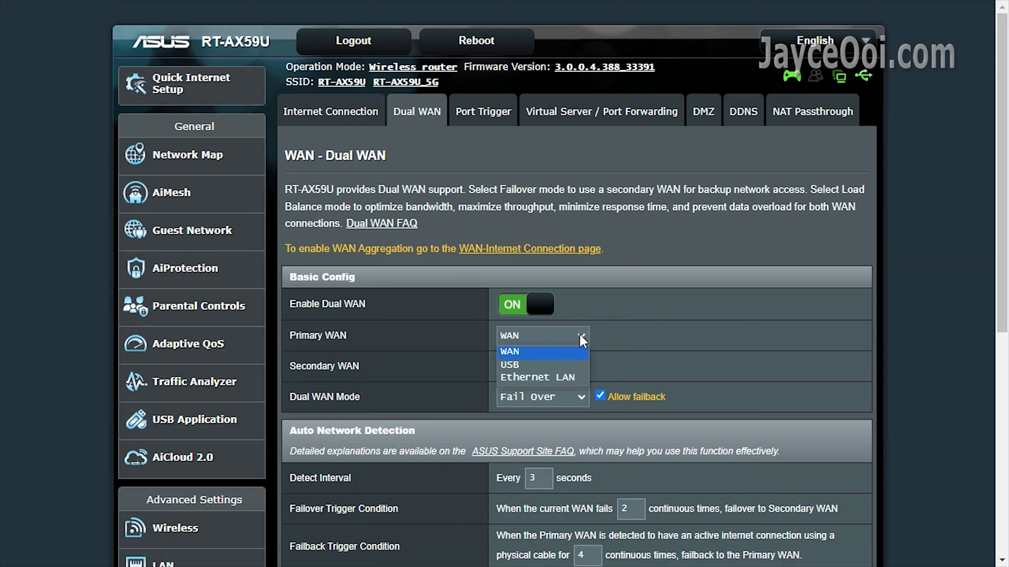
{"action": "left_click", "coordinate": [640, 333]}
{"action": "left_click", "coordinate": [541, 400]}
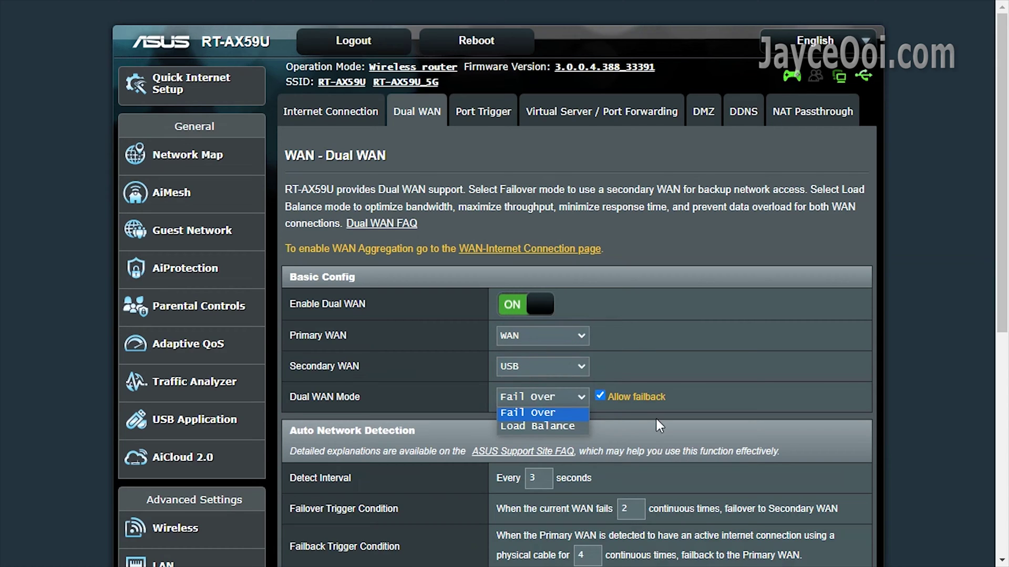
{"action": "left_click", "coordinate": [658, 418]}
{"action": "scroll", "coordinate": [315, 388], "scroll_direction": "down", "scroll_amount": 5}
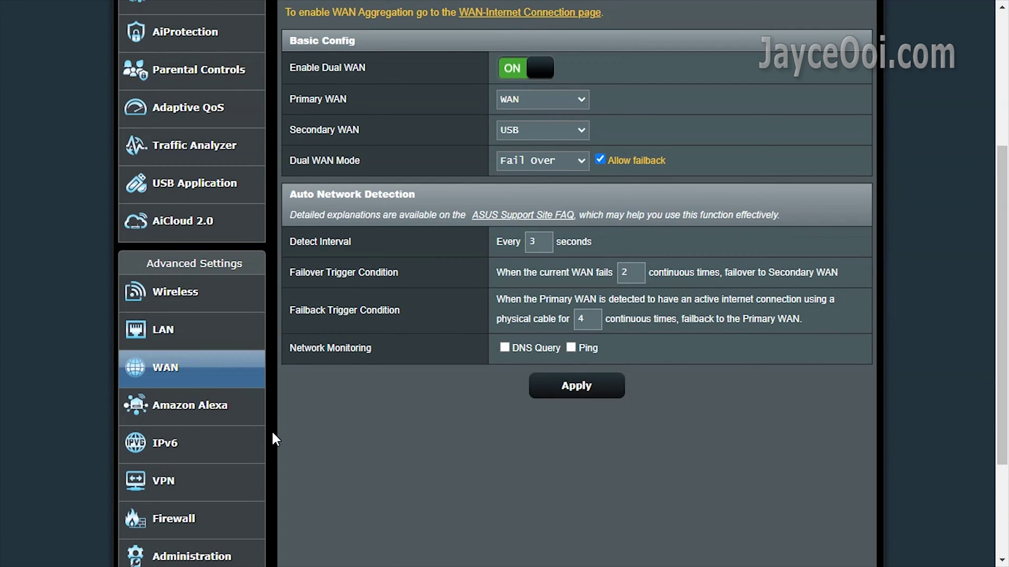
Browse the VPN Server, VPN Fusion and Instant Guard pages, ending on Administration's Operation Mode
{"action": "left_click", "coordinate": [248, 482]}
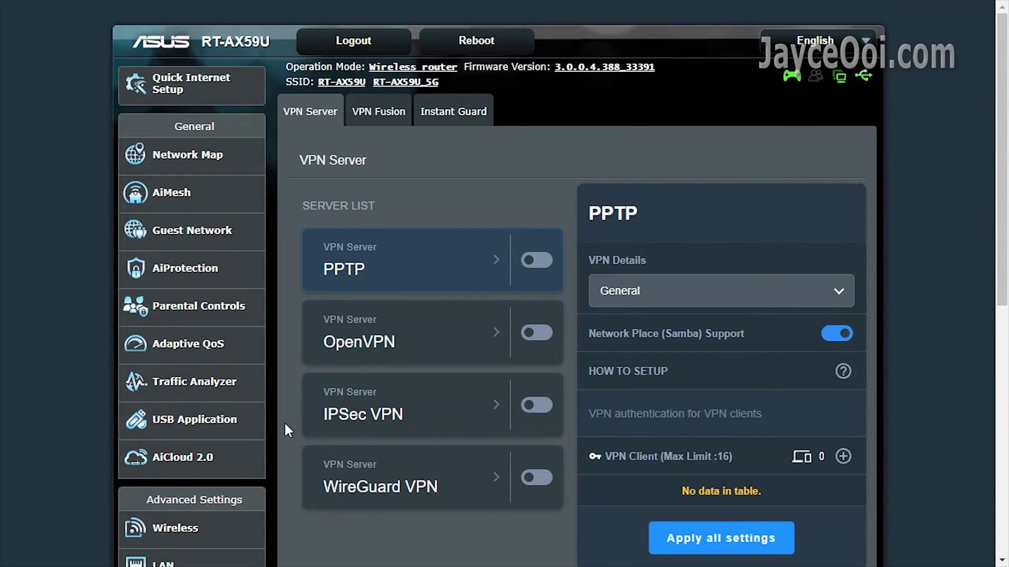
{"action": "scroll", "coordinate": [281, 423], "scroll_direction": "down", "scroll_amount": 3}
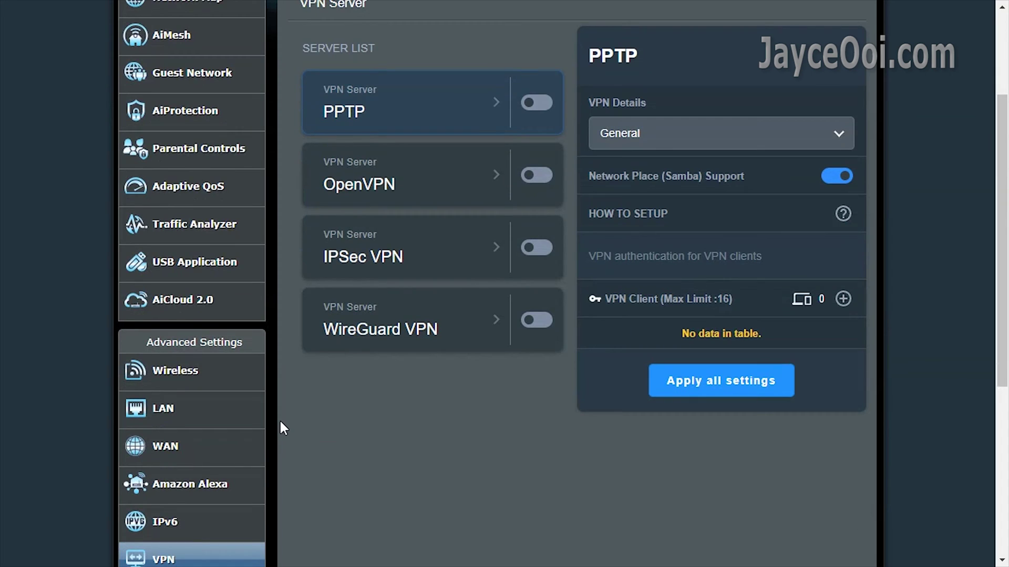
{"action": "scroll", "coordinate": [281, 425], "scroll_direction": "up", "scroll_amount": 3}
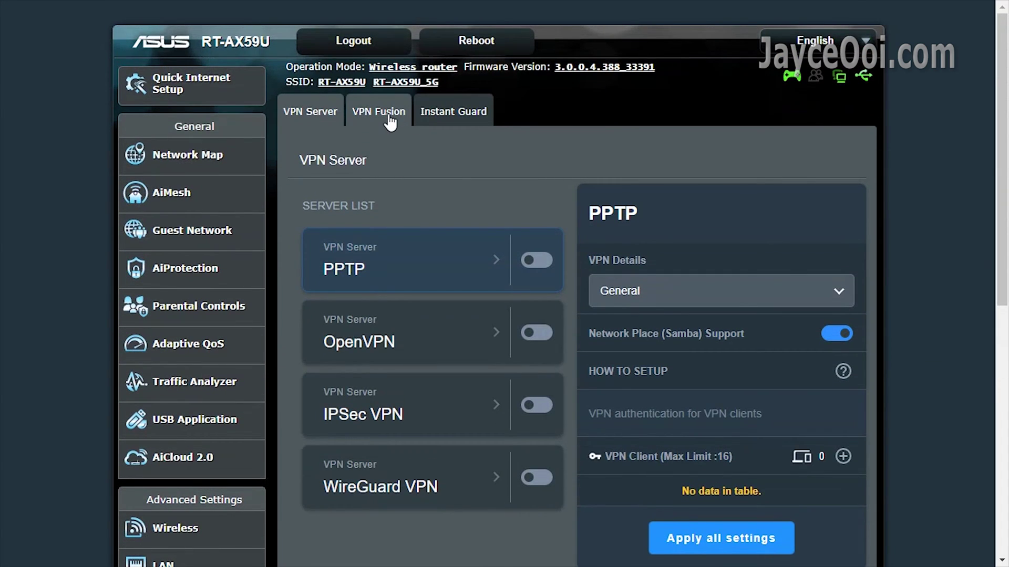
{"action": "left_click", "coordinate": [389, 114]}
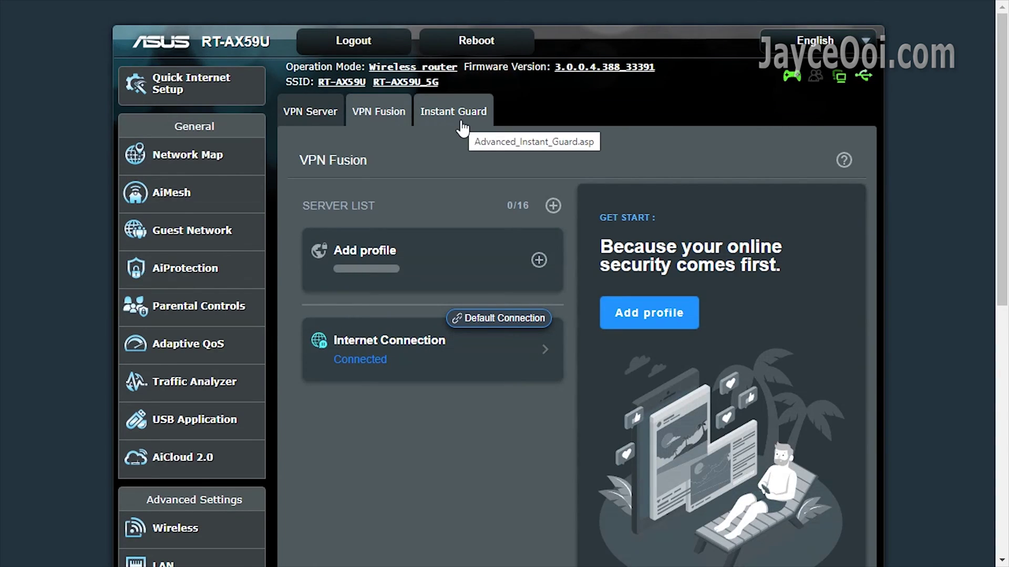
{"action": "left_click", "coordinate": [463, 126]}
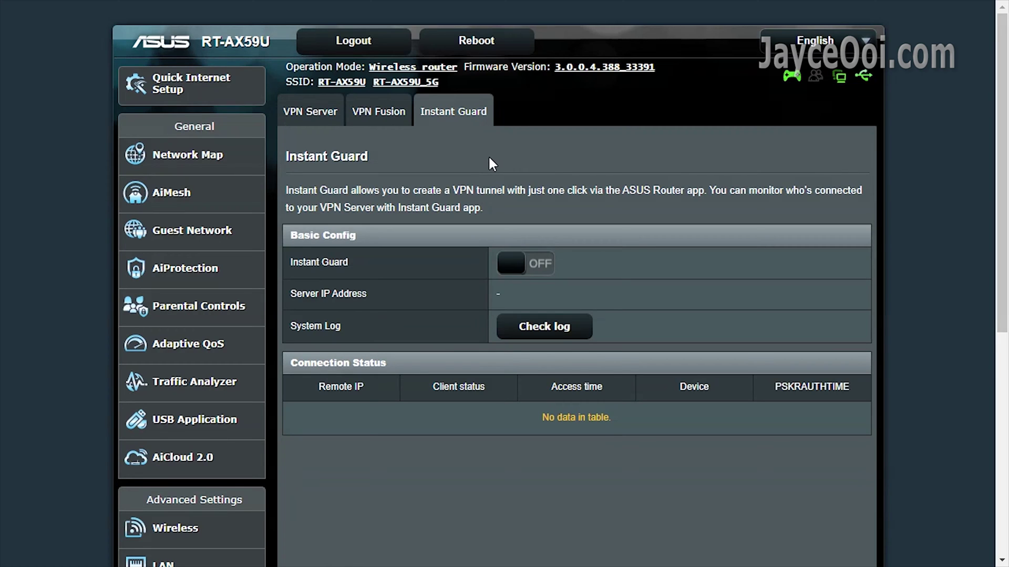
{"action": "scroll", "coordinate": [435, 160], "scroll_direction": "down", "scroll_amount": 6}
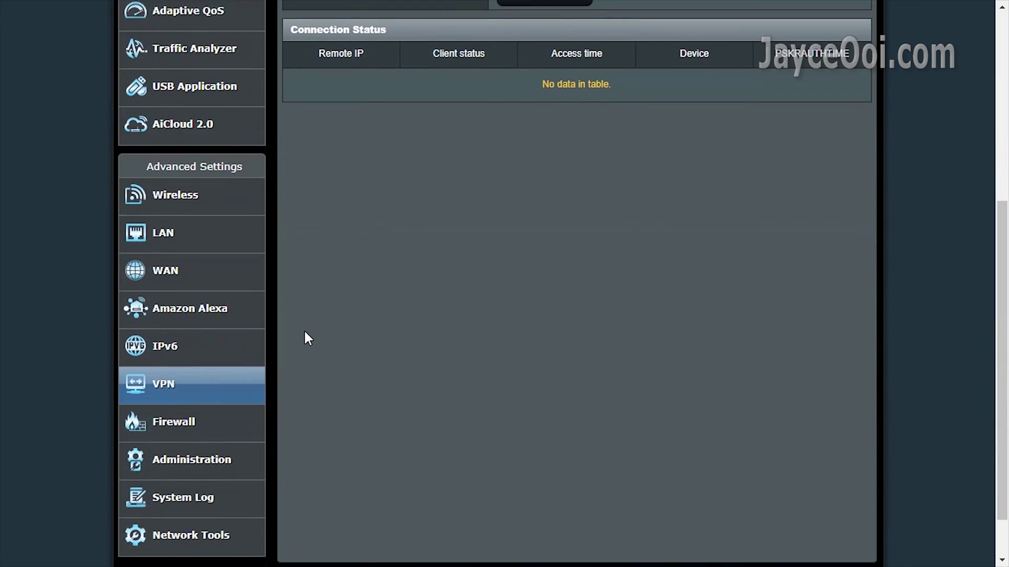
{"action": "scroll", "coordinate": [297, 374], "scroll_direction": "down", "scroll_amount": 2}
{"action": "left_click", "coordinate": [259, 417]}
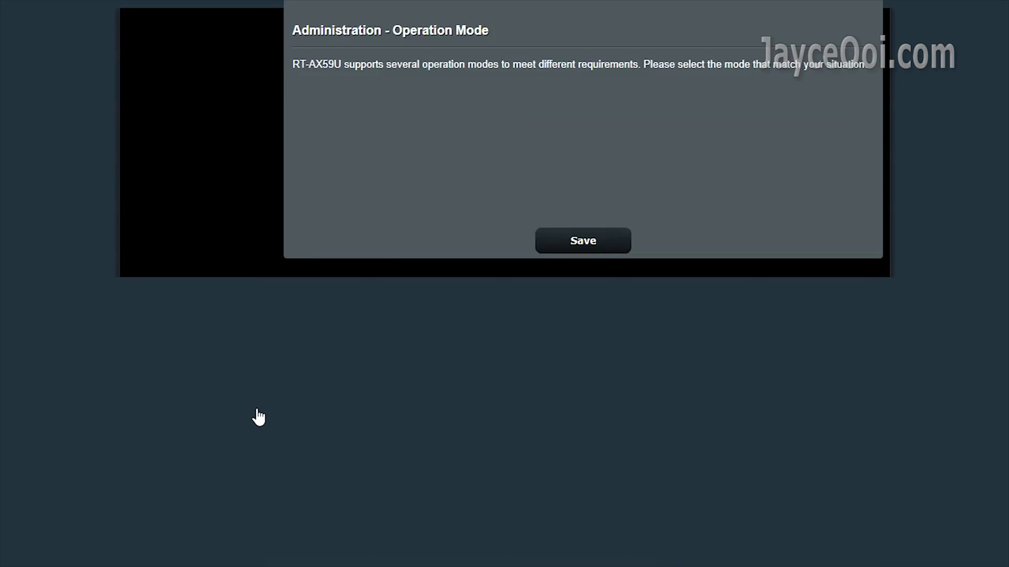
{"action": "scroll", "coordinate": [283, 399], "scroll_direction": "down", "scroll_amount": 1}
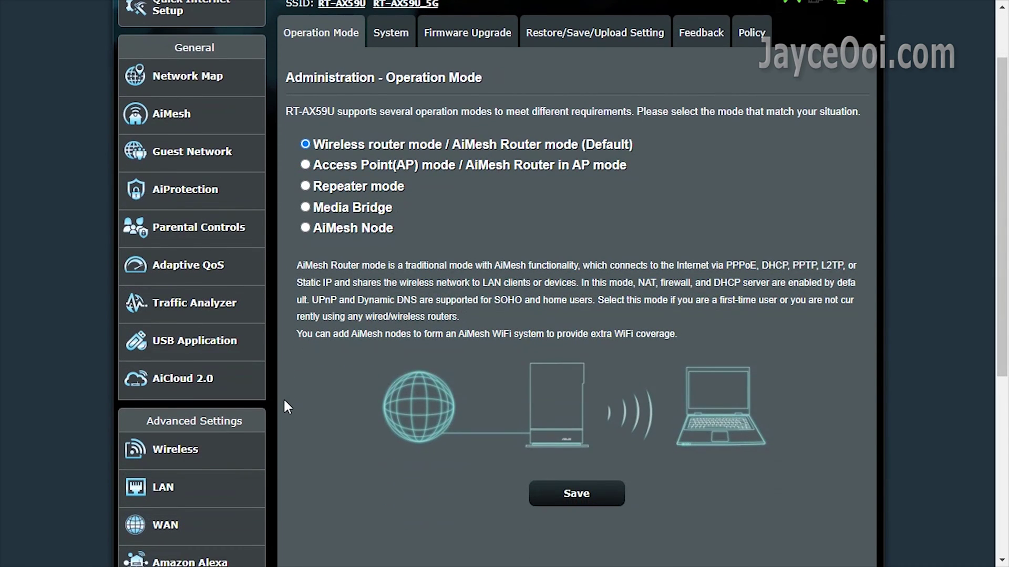